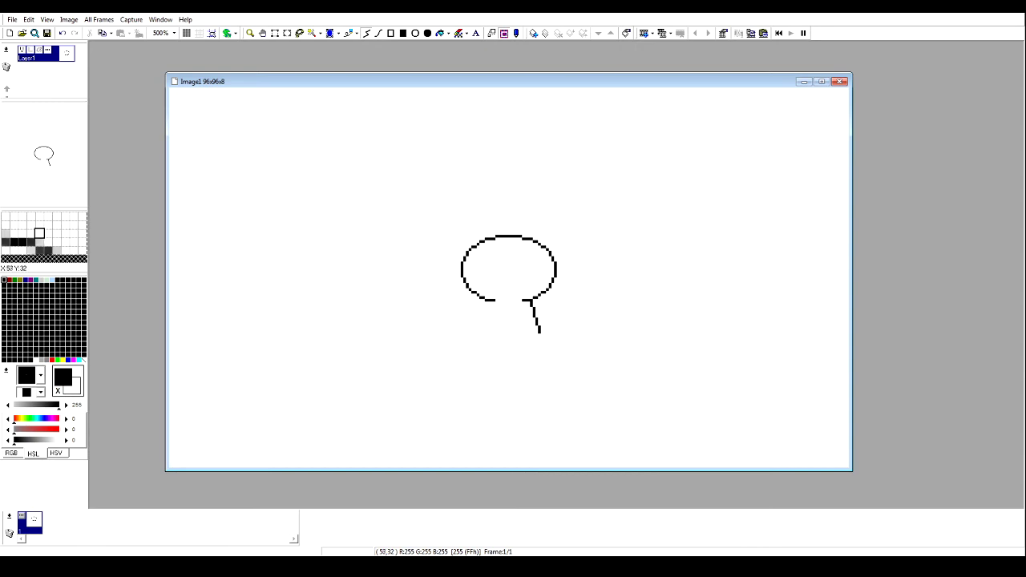
Draw a long upright ear outline on the right side of the bunny's head and open the head outline at its base
mouse_move(530, 237)
left_mouse_down()
mouse_move(554, 189)
mouse_move(561, 220)
mouse_move(534, 241)
mouse_move(548, 237)
mouse_move(542, 246)
left_mouse_up()
double_click(540, 241)
left_click(349, 33)
right_click(540, 241)
left_click(547, 233)
right_click(550, 231)
left_click(551, 233)
right_click(548, 233)
right_click(551, 234)
right_click(540, 247)
left_click(542, 247)
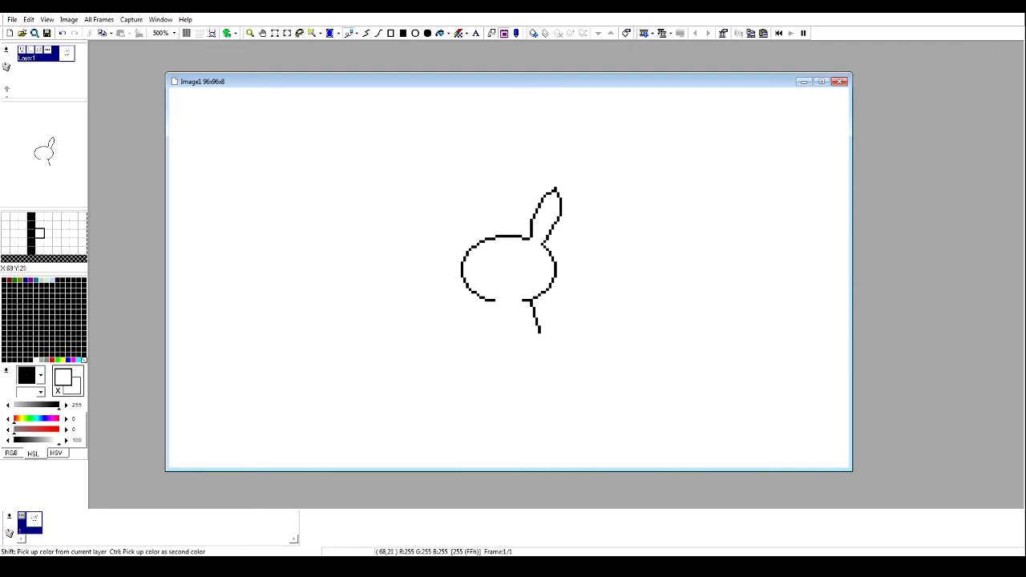
Tidy the ear's inner base where it meets the head and round off its pointed tip
mouse_move(532, 236)
left_mouse_down()
mouse_move(528, 228)
mouse_move(529, 239)
left_mouse_up()
right_click(531, 226)
right_click(529, 236)
left_click(529, 239)
right_click(531, 223)
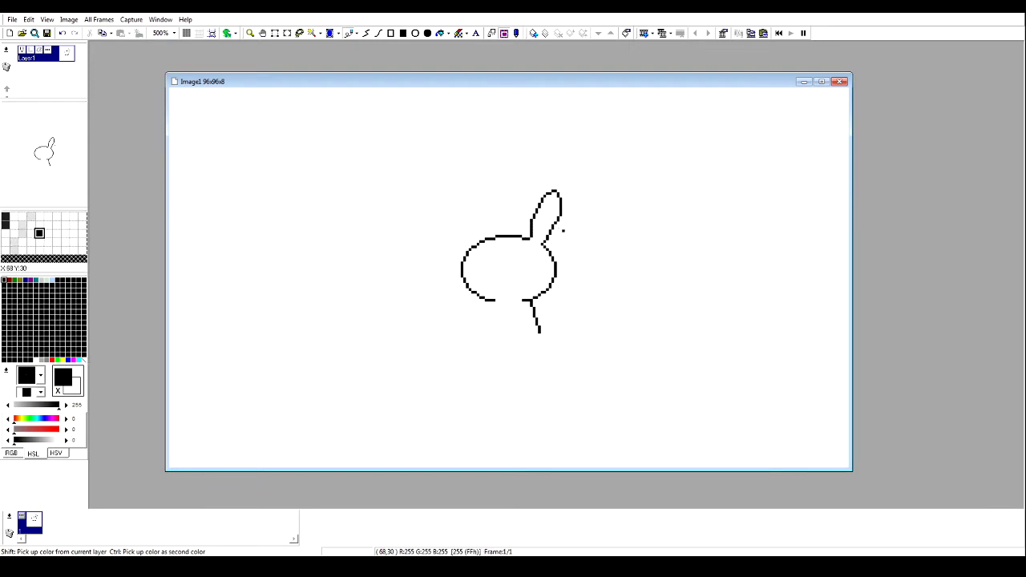
right_click(560, 218)
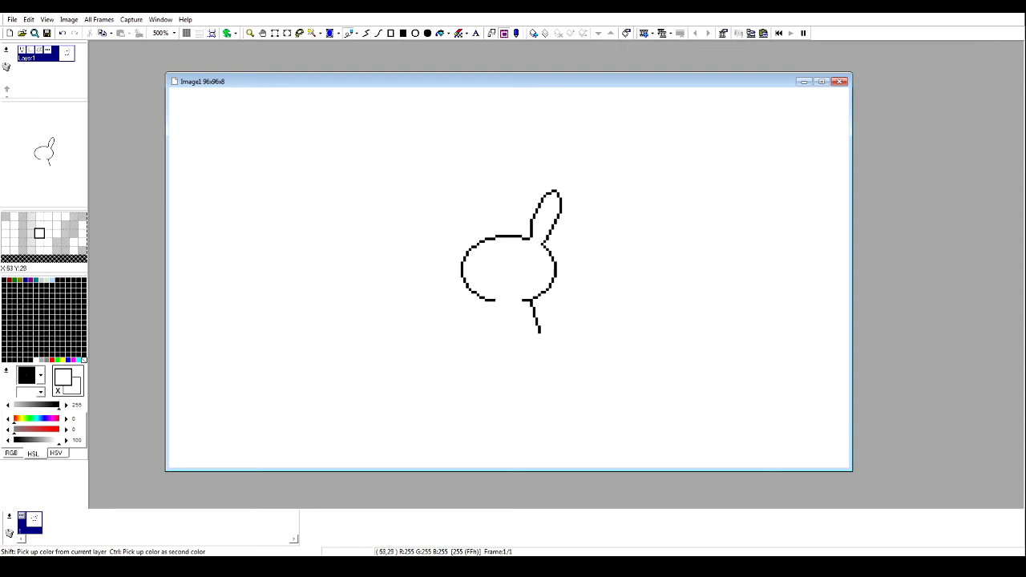
Smooth the curve of the ear's inner edge and the outer corner of its tip pixel by pixel
left_click(532, 224, "ctrl")
left_click(535, 215, "ctrl")
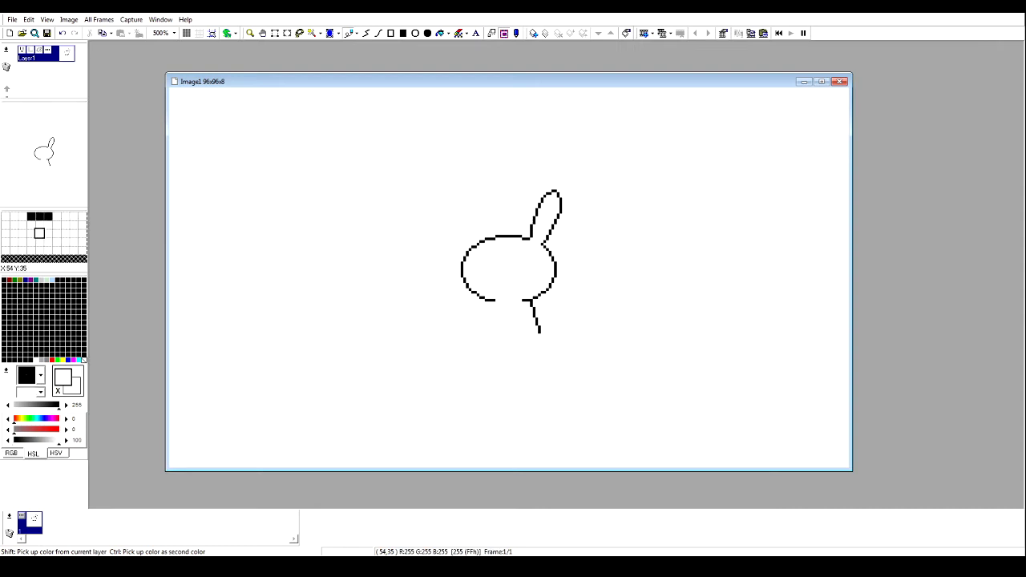
right_click(555, 190)
left_click_drag(558, 191, 561, 195)
right_click(553, 206)
right_click(558, 191)
left_click(559, 193)
right_click(555, 199)
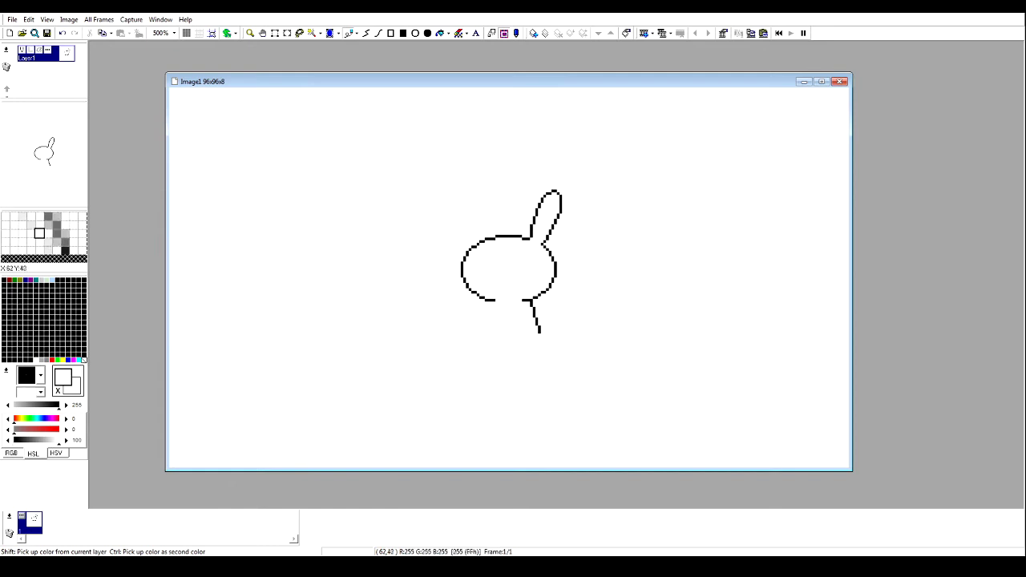
Copy the right half of the bunny with its ear, flip it horizontally and place it as the left half
left_click(275, 33)
left_click_drag(520, 229, 570, 354)
left_click(511, 184)
left_click_drag(511, 184, 580, 335)
left_click(64, 173)
mouse_move(551, 274)
left_mouse_down()
mouse_move(476, 274)
mouse_move(528, 273)
mouse_move(526, 265)
left_mouse_up()
left_click(531, 167)
Draw a small round black eye on the right side of the face and begin the mouth beside it
left_click(350, 33)
right_click(510, 235)
right_click(521, 269)
left_click(523, 273)
right_click(527, 270)
right_click(519, 287)
key("s")
left_click_drag(510, 255, 523, 276)
key("d")
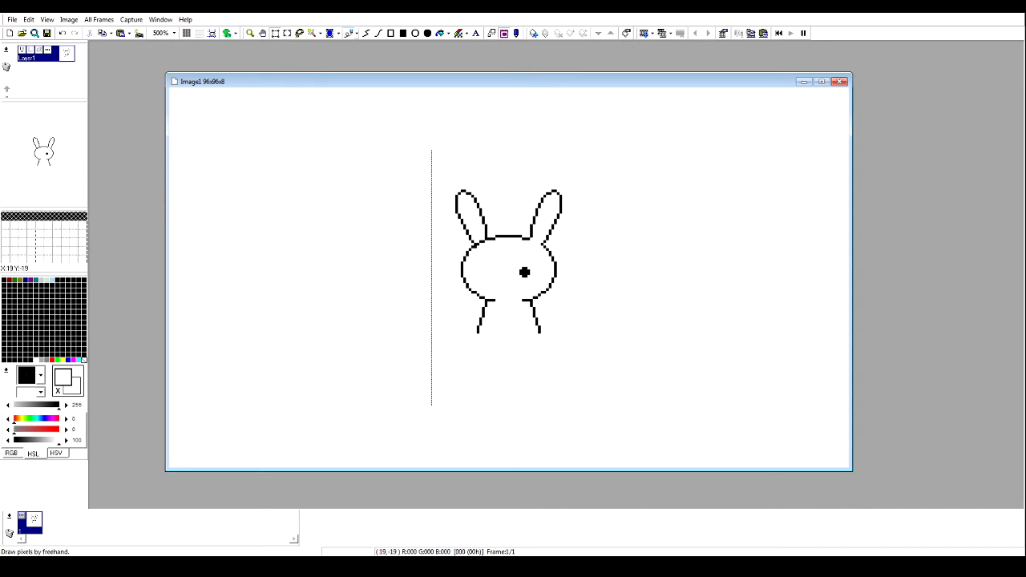
right_click(523, 274)
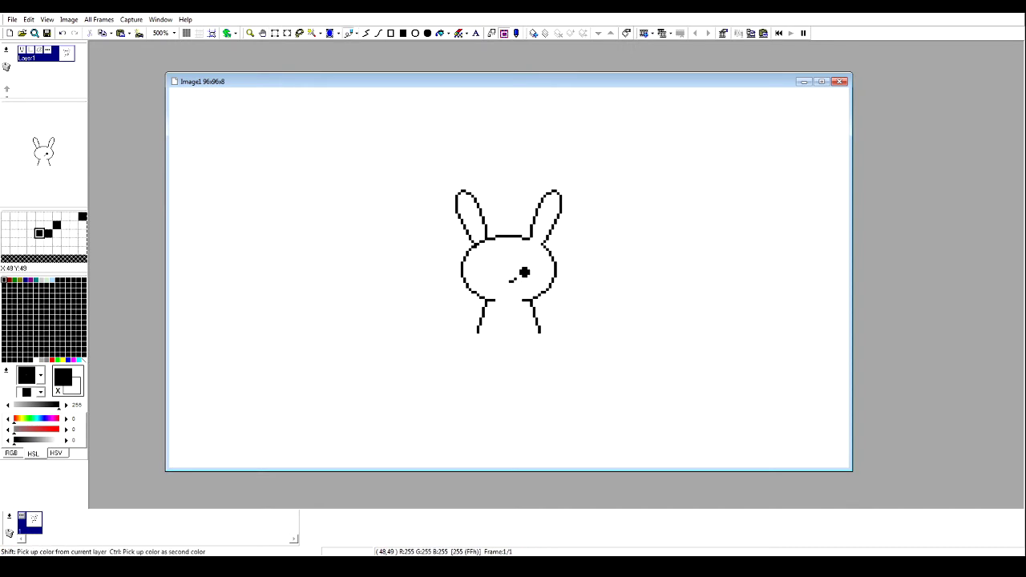
Mirror the right half of the face onto the left so the bunny has two eyes and a symmetrical mouth
key("m")
left_click_drag(494, 261, 536, 282)
left_click(522, 172)
left_click_drag(522, 186, 606, 354)
key("ctrl+c")
key("ctrl+v")
key("ctrl+h")
left_click_drag(576, 278, 464, 279)
left_click(394, 244)
key("p")
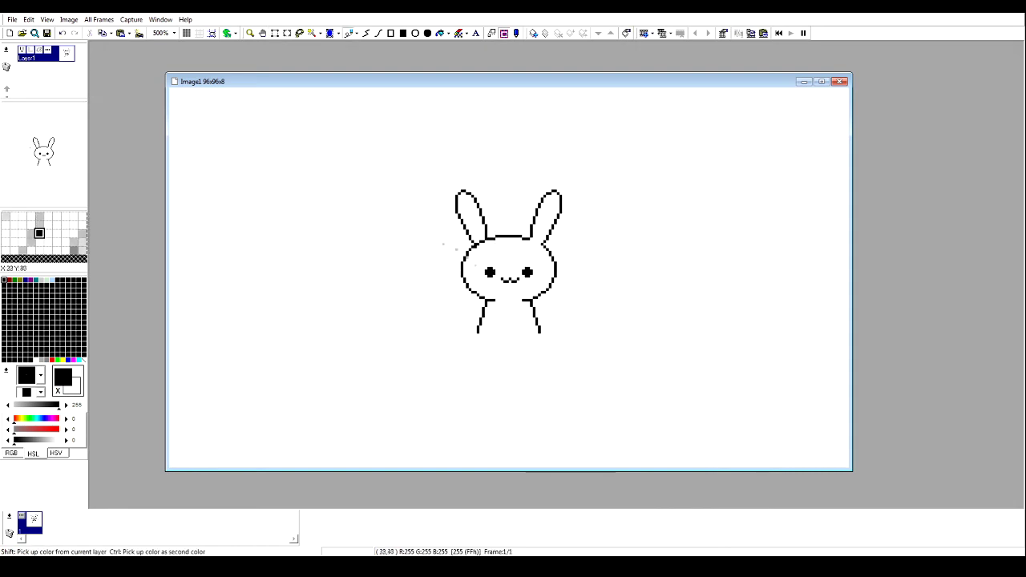
Clean up the pixels where the head meets the neck and straighten the lower ends of both body lines
left_click(475, 286)
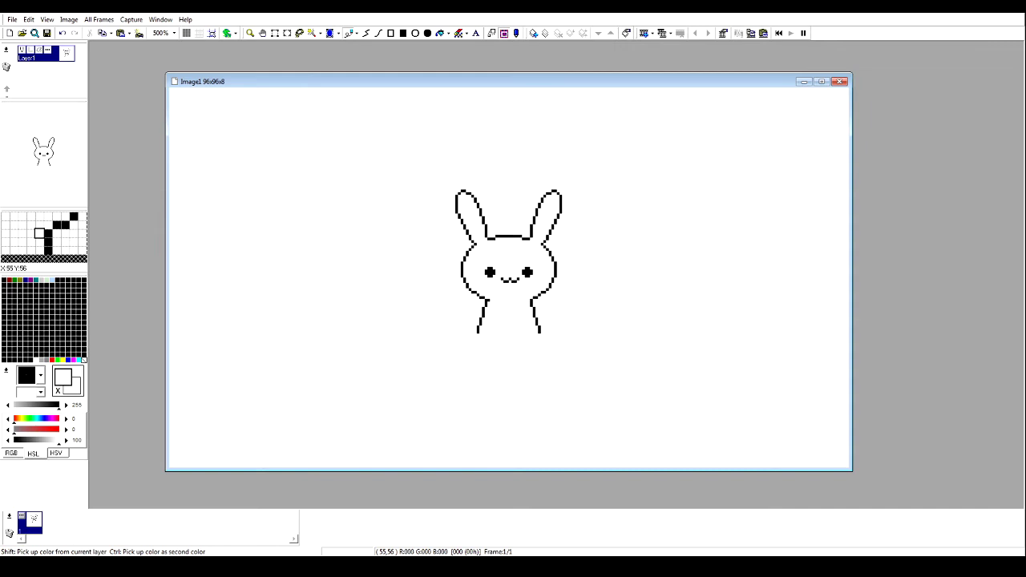
left_click(528, 298)
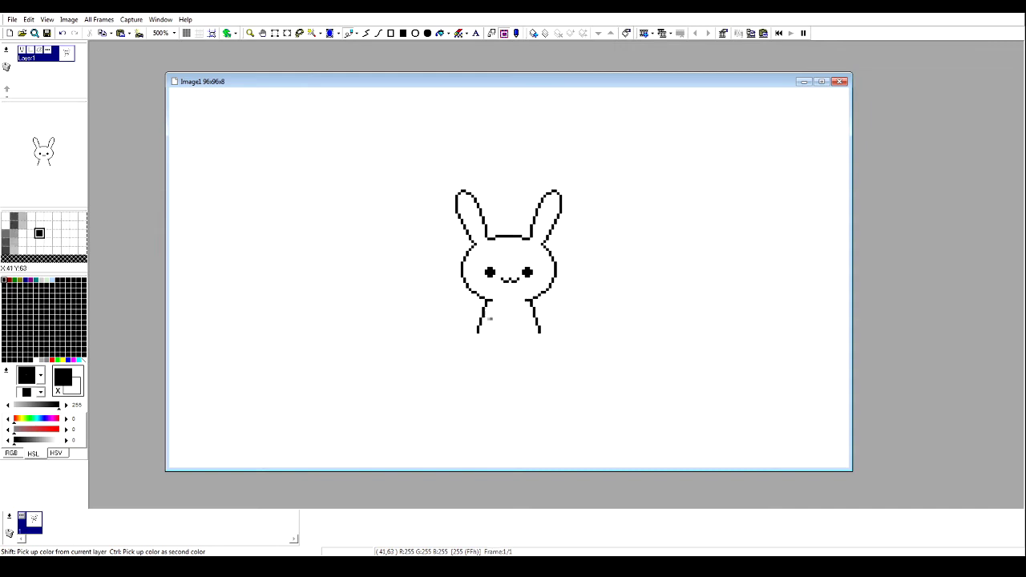
left_click_drag(537, 327, 537, 332)
right_click(542, 329)
left_click_drag(539, 327, 481, 332)
right_click(481, 324)
right_click(475, 329)
left_click_drag(478, 327, 478, 331)
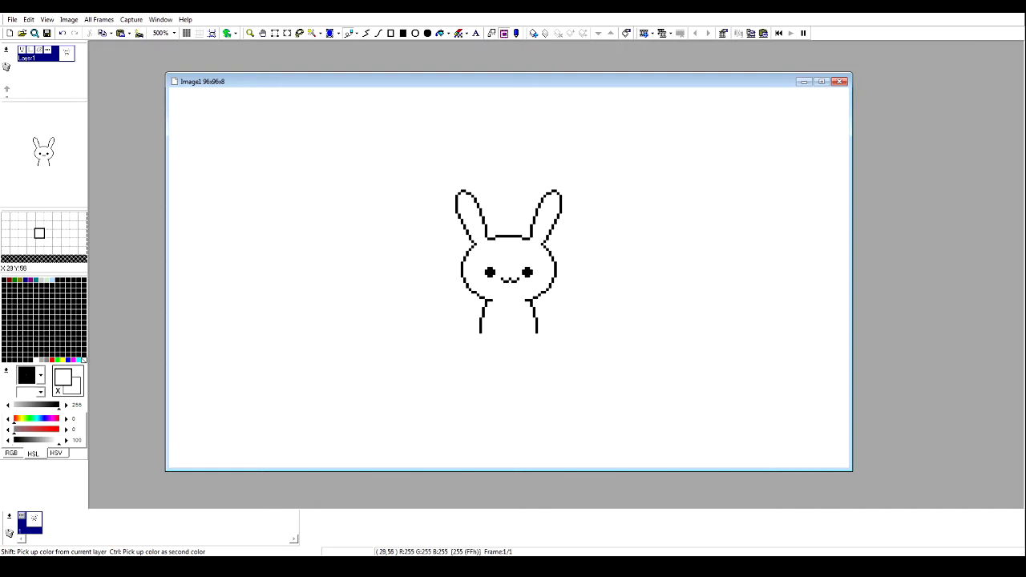
Mix a light pink colour and paint small blush marks beneath both eyes
left_click(36, 360)
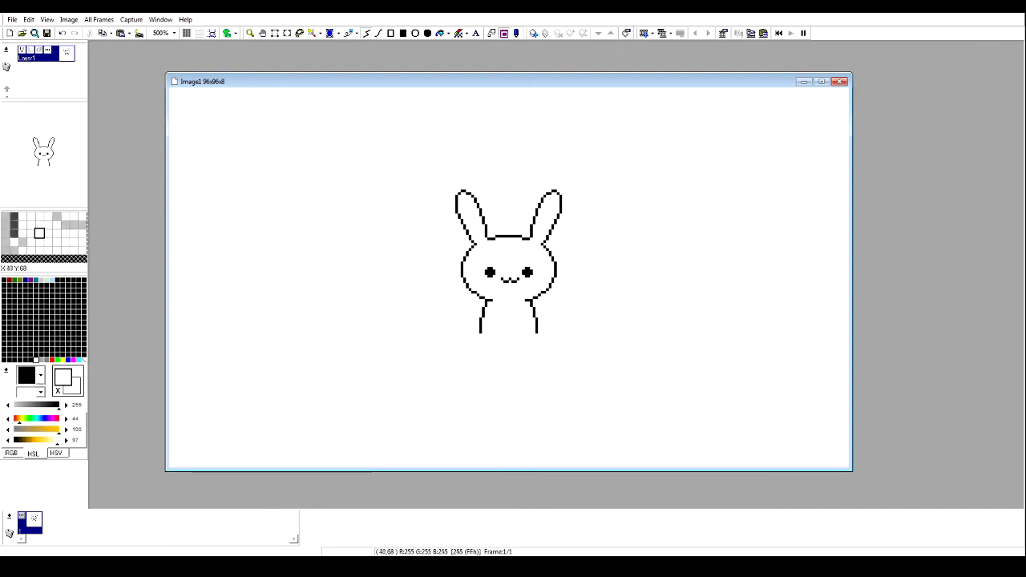
left_click_drag(19, 419, 59, 440)
left_click(8, 439)
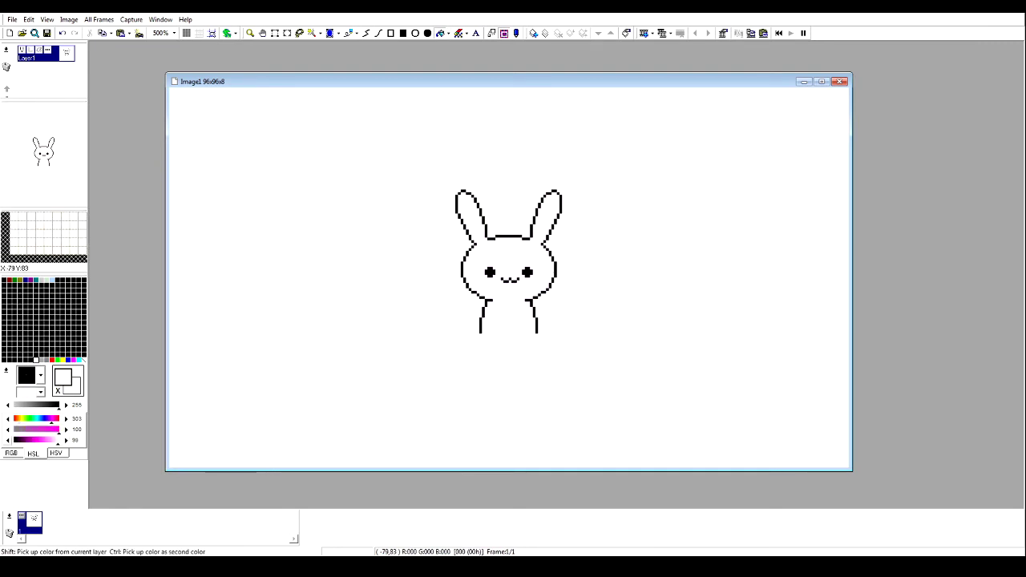
left_click(73, 359)
left_click(53, 440)
left_click(348, 33)
left_click_drag(532, 278, 486, 278)
right_click(479, 283)
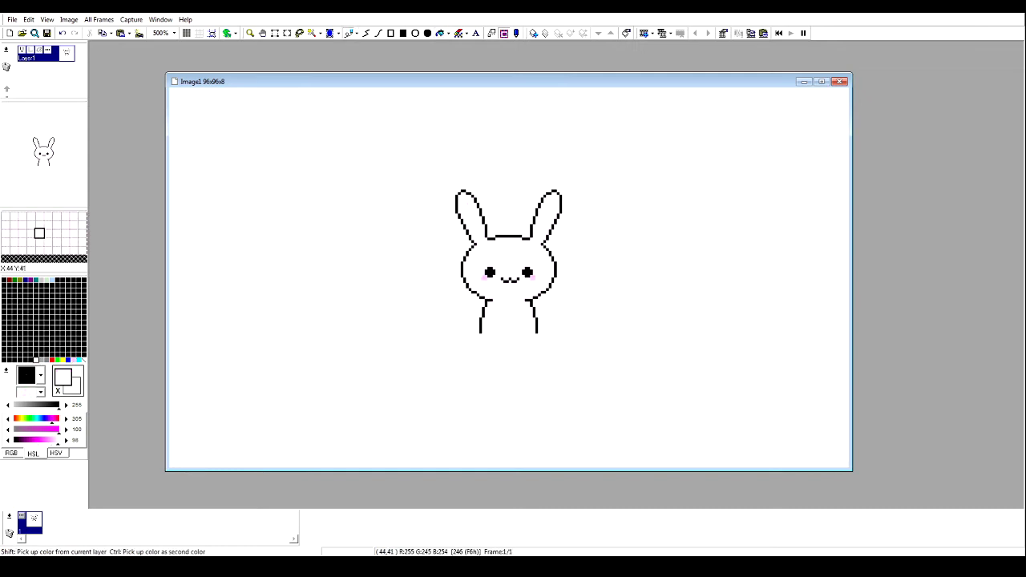
right_click(483, 313)
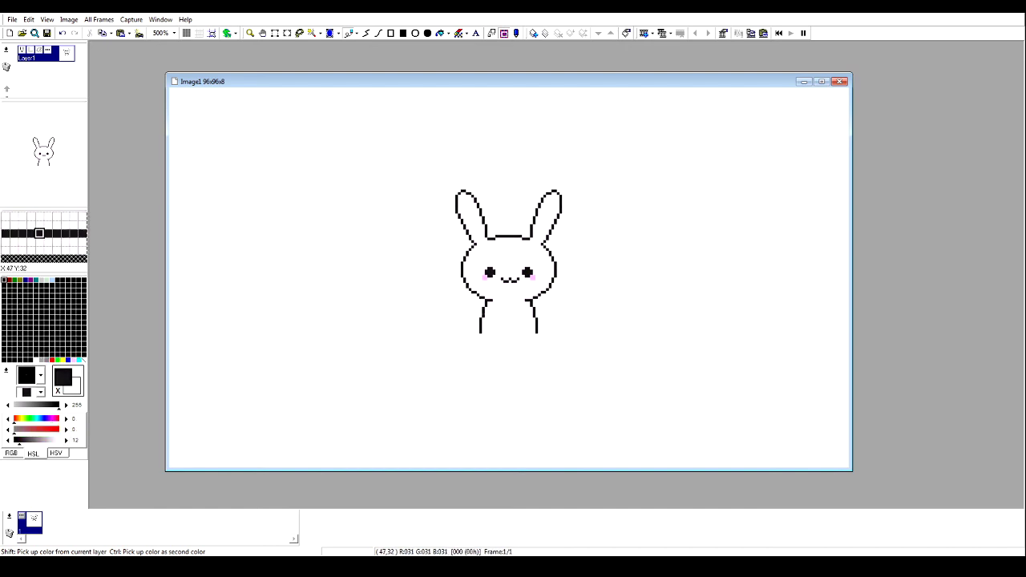
Thicken the black outline along the head top, right ear, right cheek and right body line
mouse_move(500, 234)
left_mouse_down()
mouse_move(528, 237)
mouse_move(530, 225)
left_mouse_up()
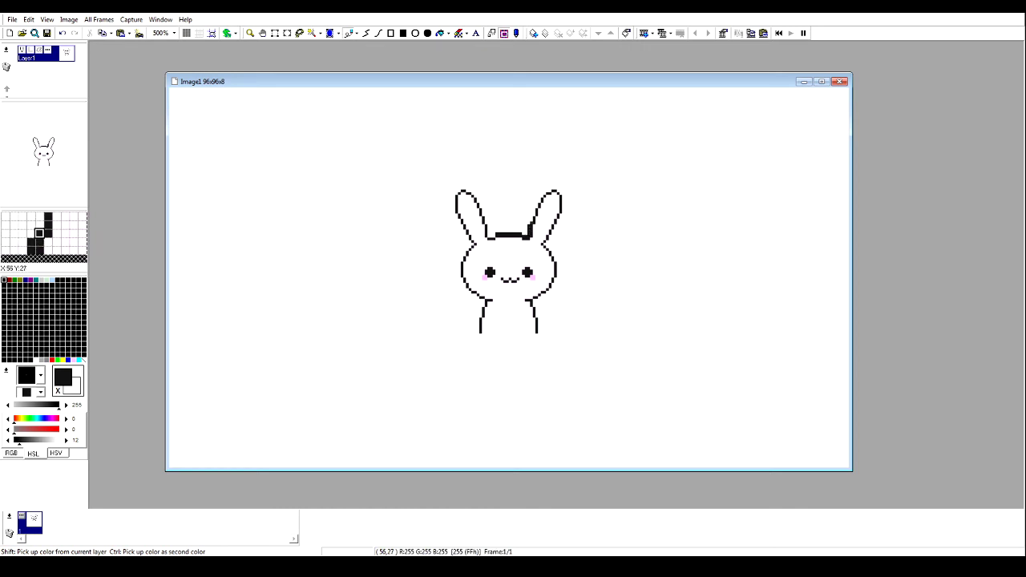
mouse_move(563, 195)
left_mouse_down()
mouse_move(563, 213)
mouse_move(559, 192)
mouse_move(548, 192)
mouse_move(556, 222)
left_mouse_up()
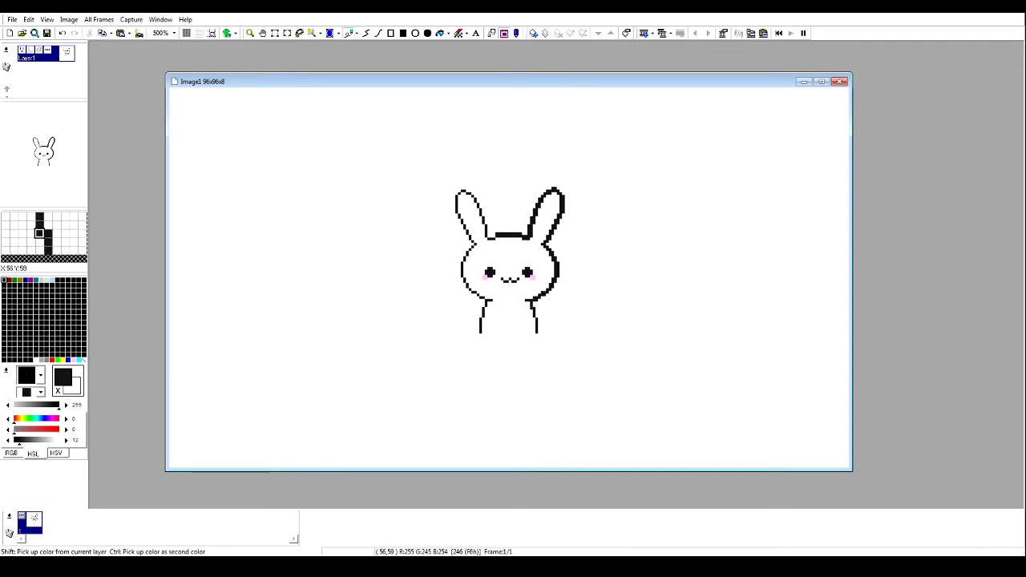
right_click(542, 301)
Copy the thickened right half of the bunny, flip it horizontally and align it over the left half
left_click(275, 33)
left_click_drag(524, 192, 591, 333)
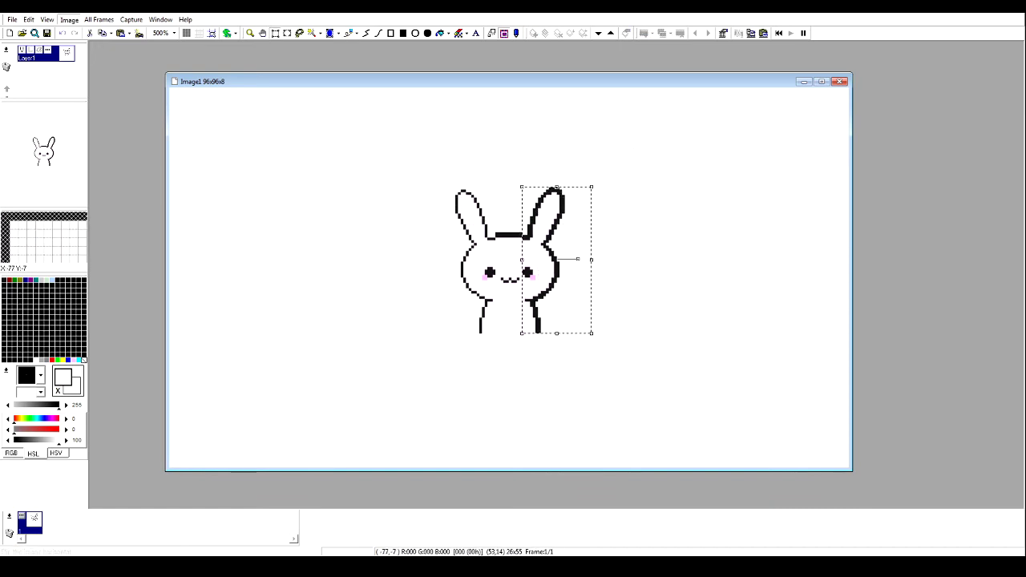
left_click(60, 152)
left_click_drag(563, 275, 467, 276)
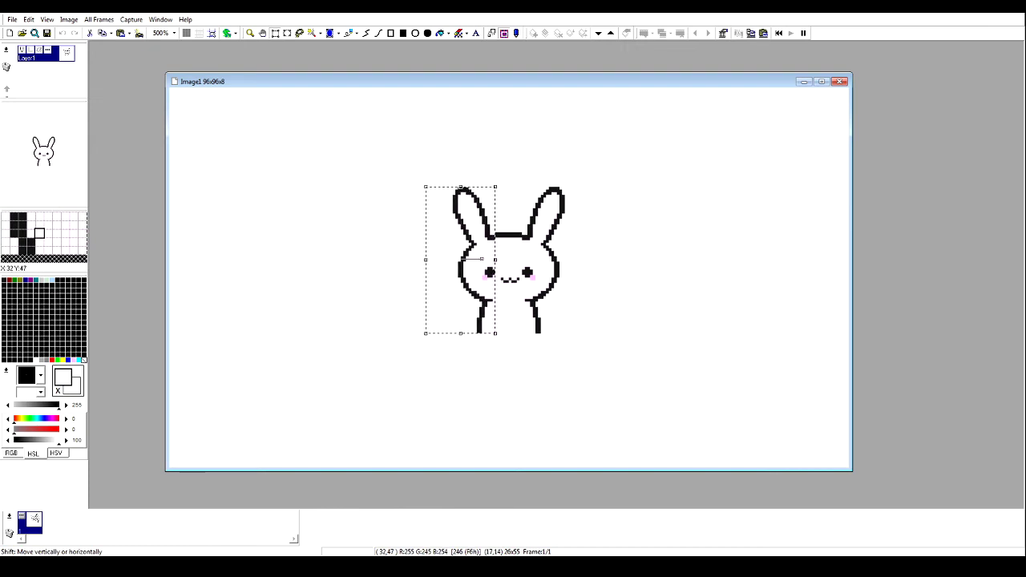
left_click(412, 295)
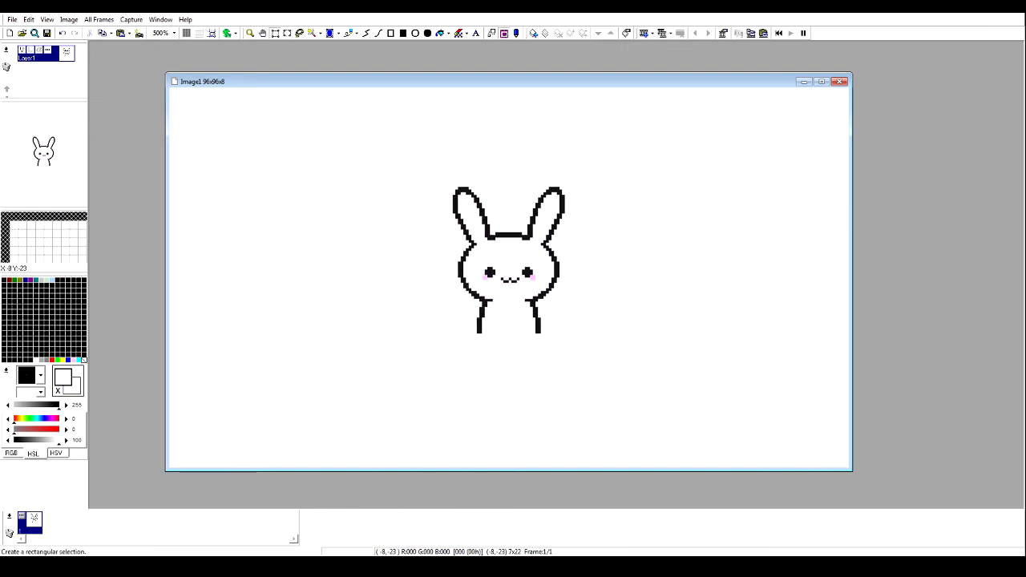
Delete the lower ends of the body lines and move the bunny down to the canvas's bottom edge
left_click_drag(463, 325, 570, 350)
key("Delete")
left_click_drag(436, 179, 584, 331)
mouse_move(503, 266)
left_mouse_down()
mouse_move(503, 323)
mouse_move(553, 332)
left_mouse_up()
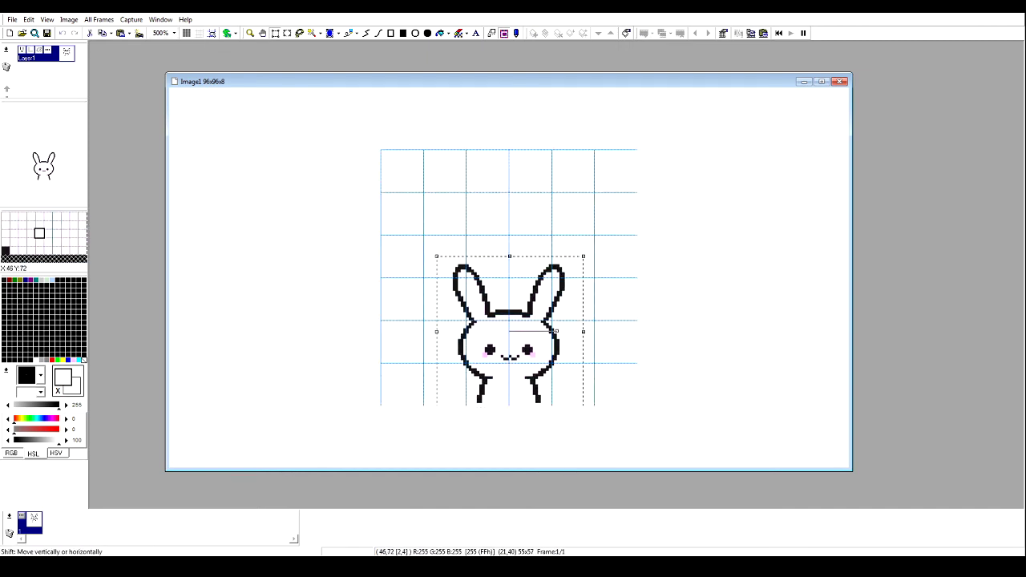
left_click(465, 210)
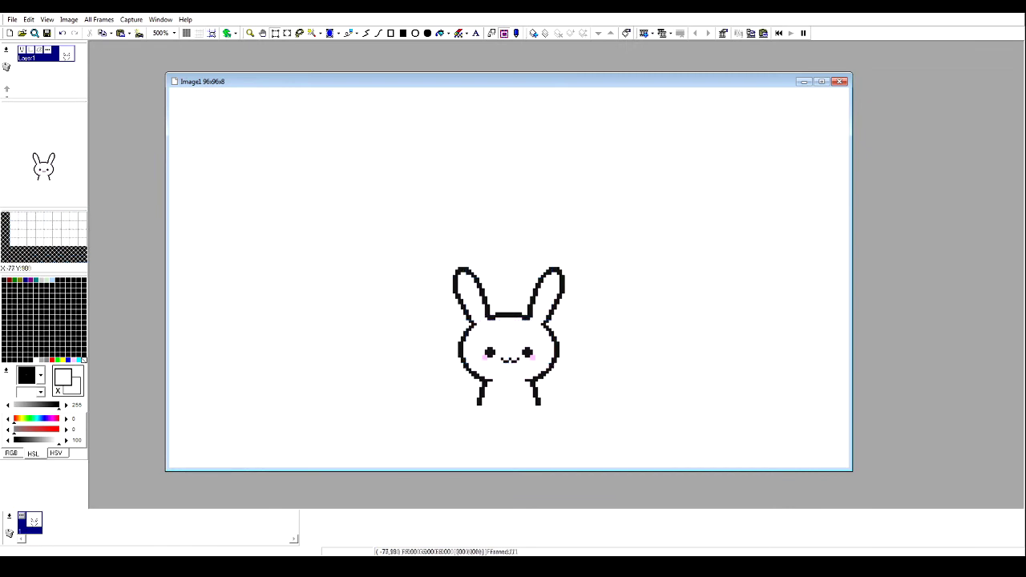
left_click(173, 566)
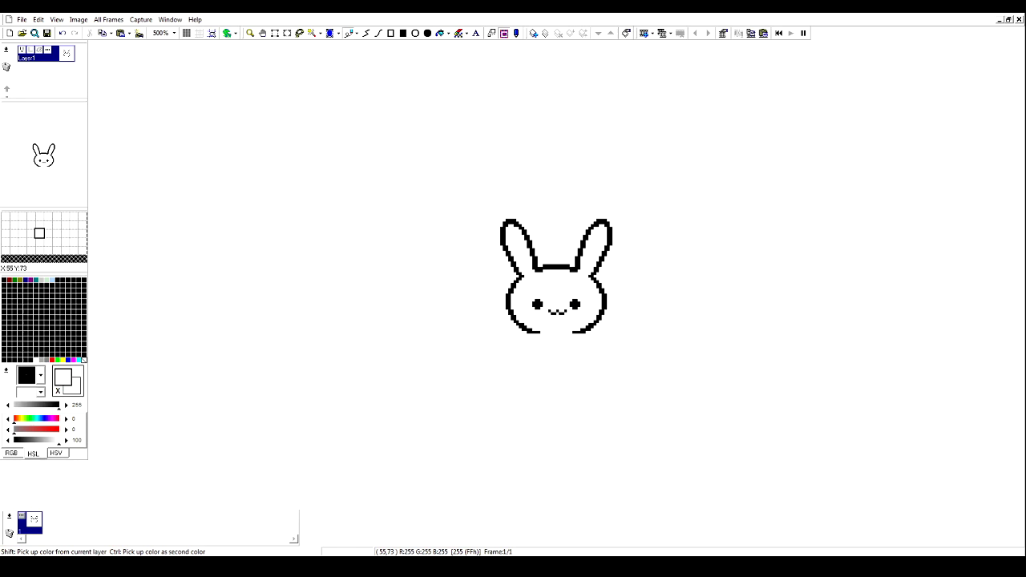
Draw a thick rounded paw under the right side of the head with a line running toward the centre
right_click(583, 331)
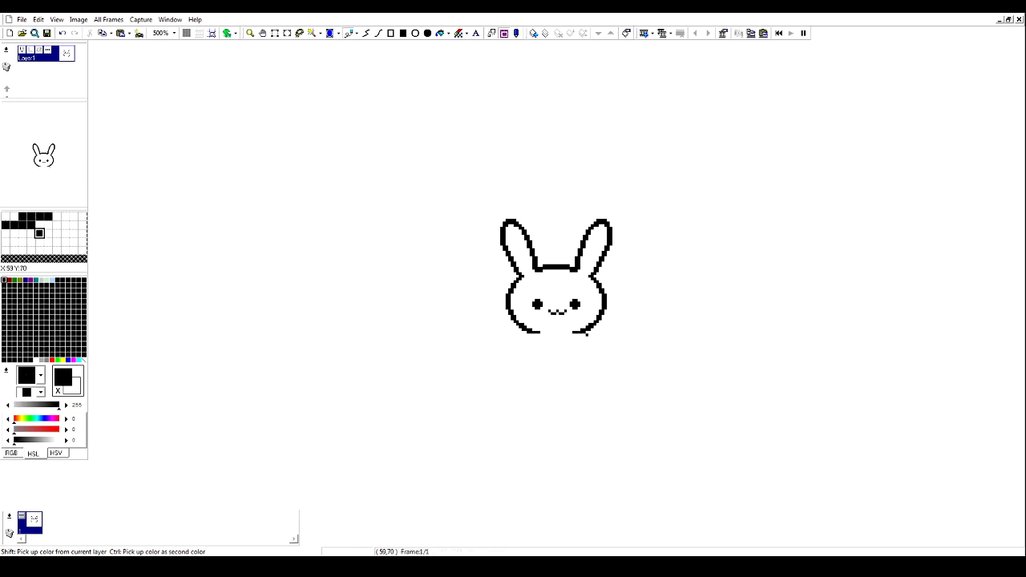
mouse_move(590, 349)
left_mouse_down()
mouse_move(573, 339)
mouse_move(592, 335)
mouse_move(598, 342)
mouse_move(545, 343)
mouse_move(571, 346)
left_mouse_up()
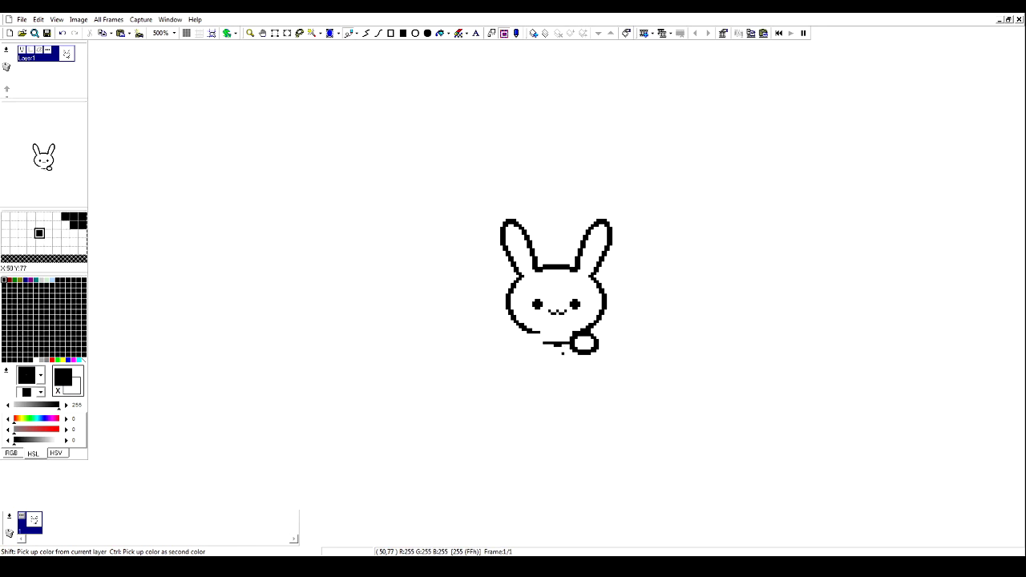
right_click(546, 351)
Draw the curved right half of a carrot body below the paw, with a flat bottom edge, and tidy its pixels
mouse_move(544, 344)
left_mouse_down()
mouse_move(614, 348)
mouse_move(599, 349)
mouse_move(613, 360)
mouse_move(611, 382)
mouse_move(543, 382)
mouse_move(615, 358)
mouse_move(591, 379)
mouse_move(594, 390)
mouse_move(611, 382)
mouse_move(542, 391)
left_mouse_up()
right_click(568, 344)
right_click(606, 359)
right_click(614, 355)
right_click(609, 377)
left_click(616, 380)
right_click(616, 377)
right_click(594, 384)
left_click(595, 388)
right_click(599, 388)
right_click(562, 388)
right_click(553, 391)
Copy the right half of the drawing, flip it horizontally and place it on the left to complete paws and carrot
left_click(275, 33)
left_click_drag(580, 212, 625, 303)
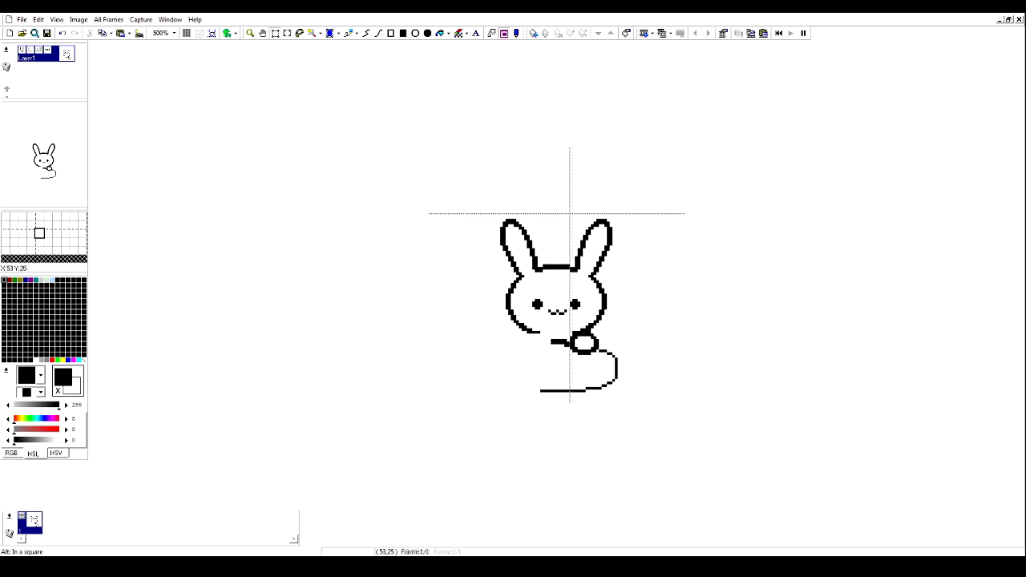
left_click_drag(571, 213, 654, 401)
left_click(78, 19)
left_click(100, 45)
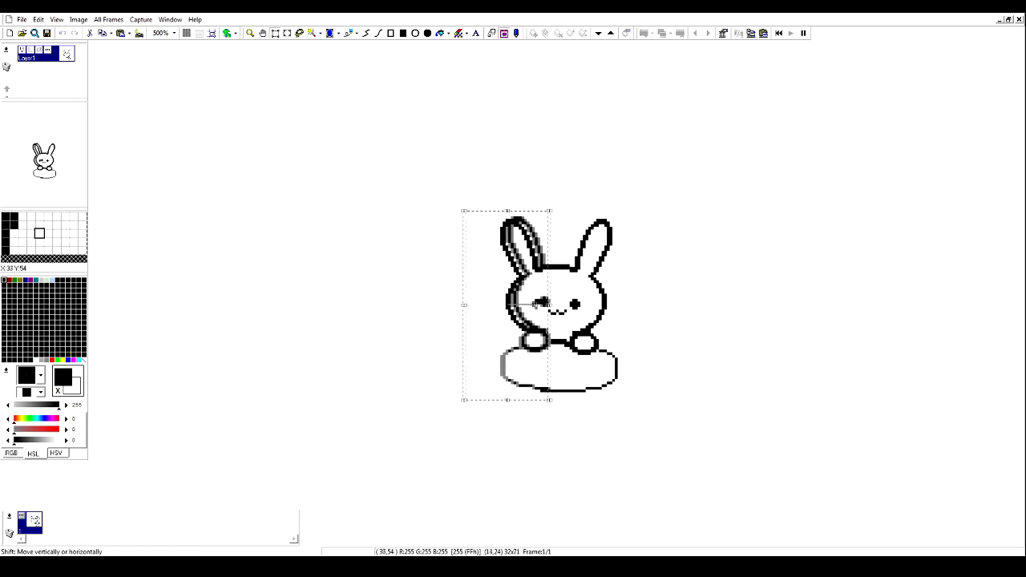
key("Escape")
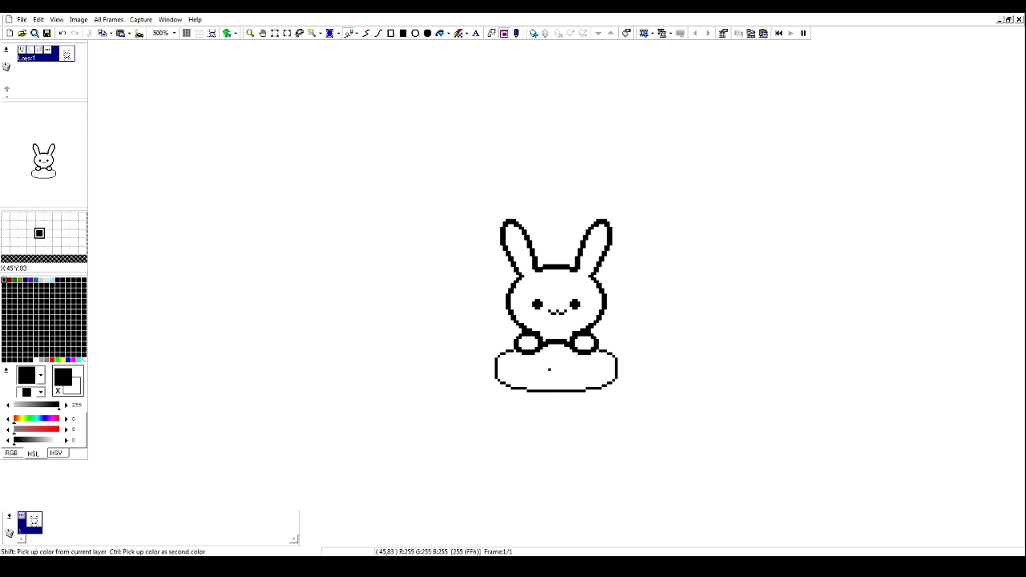
Redraw the line between the paws and reshape the carrot's rounded left end into a tapered tip
right_click(555, 349)
left_click_drag(547, 340, 565, 341)
left_click_drag(496, 358, 496, 375)
right_click(496, 377)
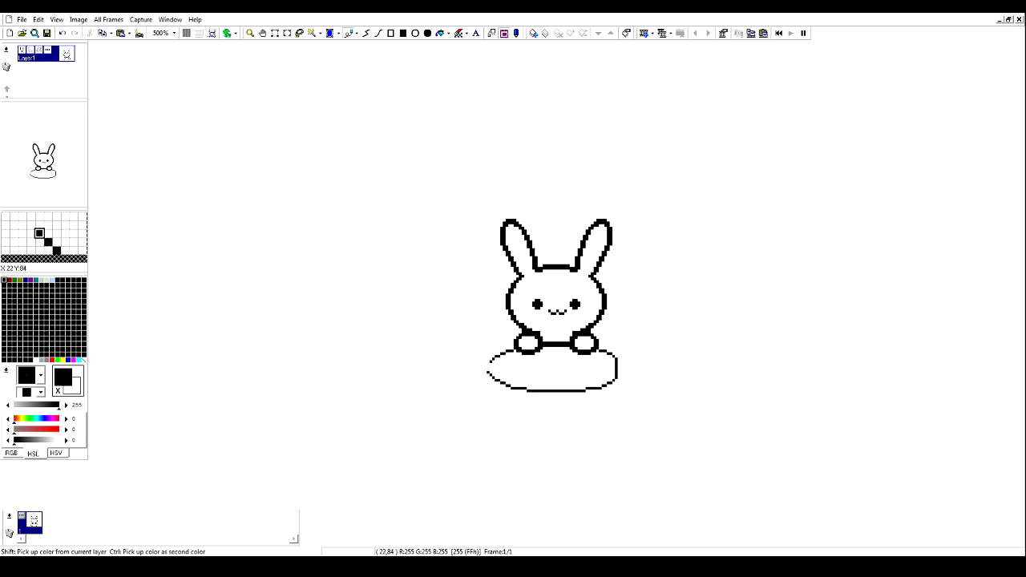
Draw a small scalloped leafy top on the carrot's right end
right_click(635, 356)
left_click(634, 353)
right_click(632, 354)
left_click(631, 356)
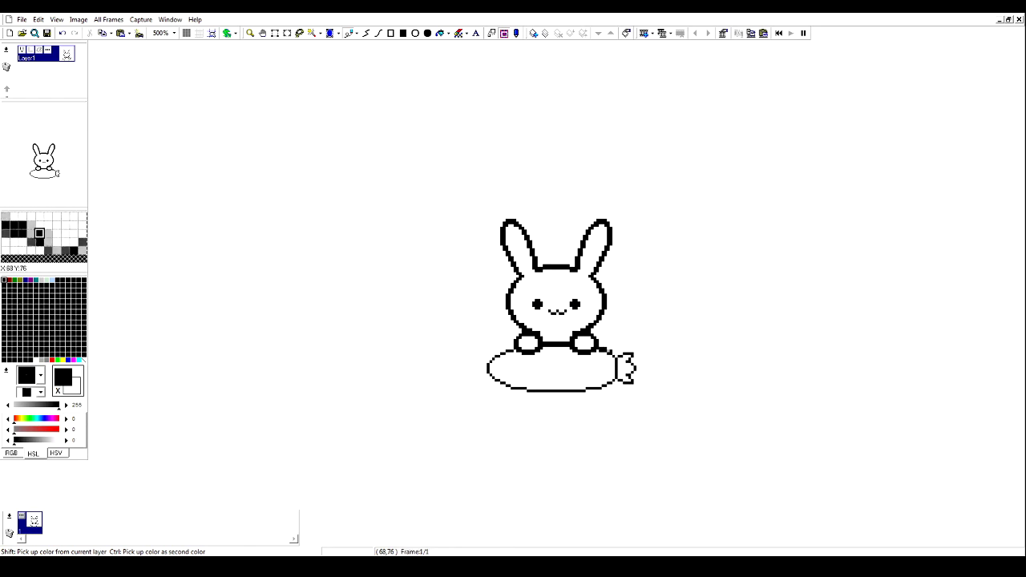
Thicken the outlines of the carrot and its leafy top and add three short vertical crease lines around its middle
left_click_drag(583, 394, 534, 393)
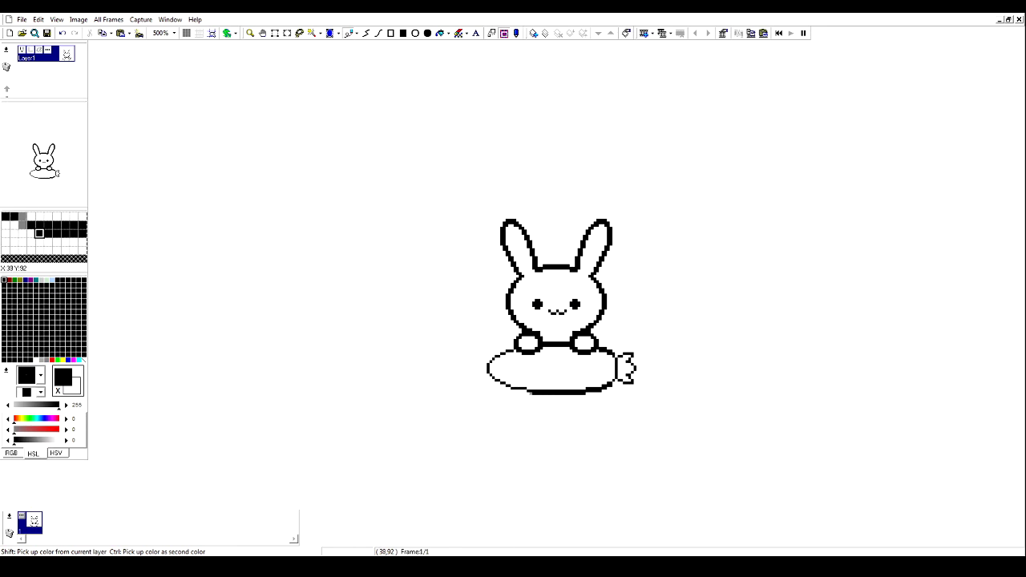
right_click(627, 387)
right_click(625, 383)
left_click_drag(624, 385, 633, 385)
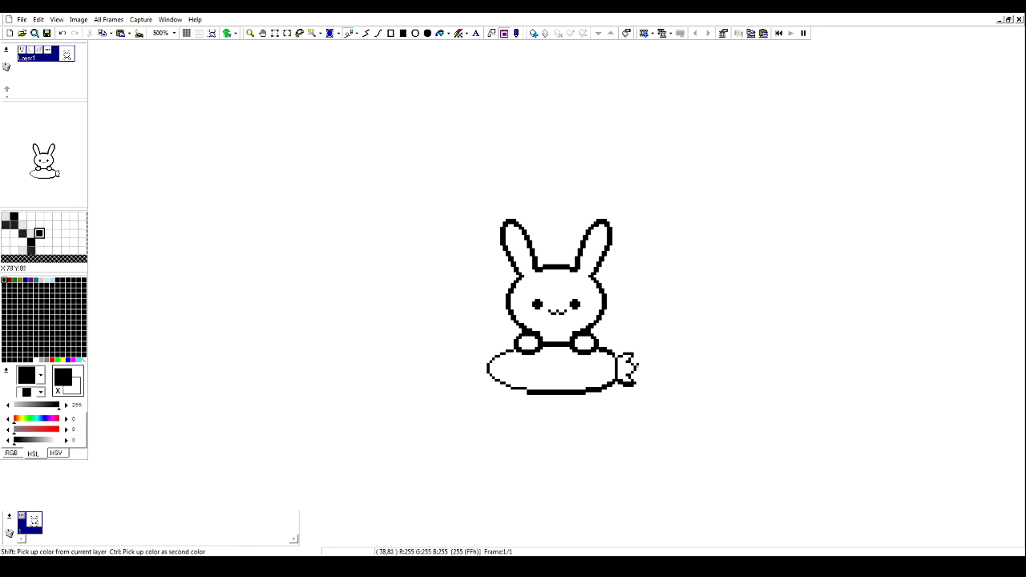
left_click_drag(633, 360, 621, 351)
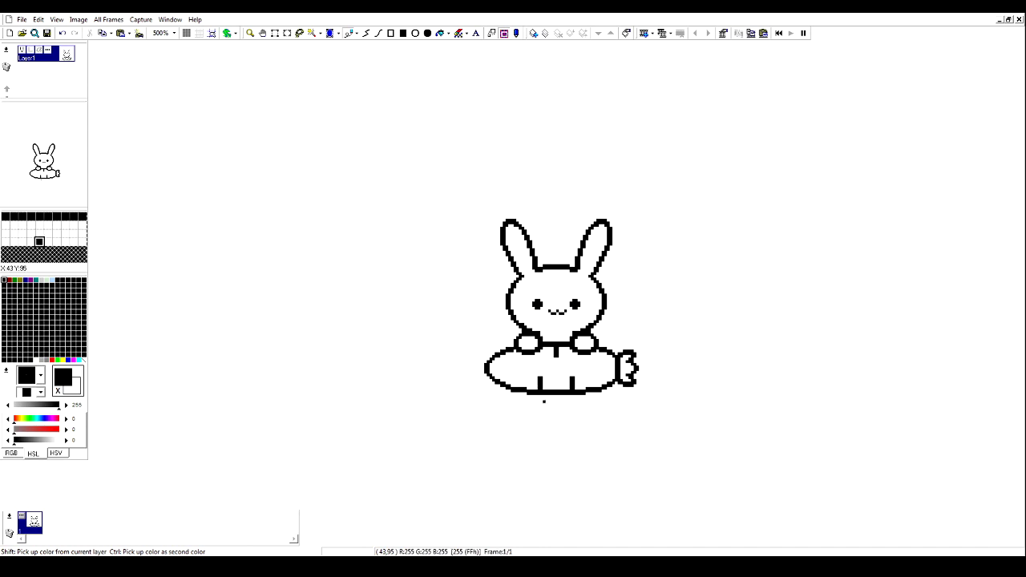
Add short vertical crease lines on the carrot's upper edge, outside the left and right paws
mouse_move(503, 350)
left_mouse_down()
mouse_move(511, 367)
mouse_move(510, 356)
left_mouse_up()
right_click(520, 372)
right_click(512, 350)
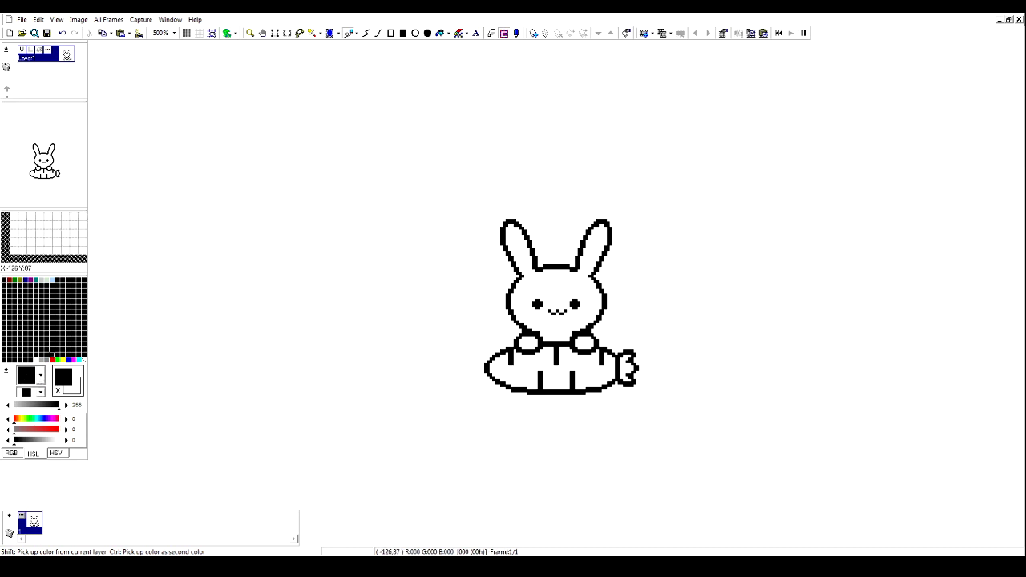
Fill the carrot body with light orange and its leafy top with green
left_click(52, 355)
left_click(440, 33)
left_click(563, 367)
left_click(57, 360)
left_click(624, 368)
Shade the carrot's lower edge up to its left tip with a darker orange
left_click(52, 349)
left_click(349, 33)
mouse_move(578, 387)
left_mouse_down()
mouse_move(613, 380)
mouse_move(505, 383)
mouse_move(493, 362)
left_mouse_up()
right_click(494, 364)
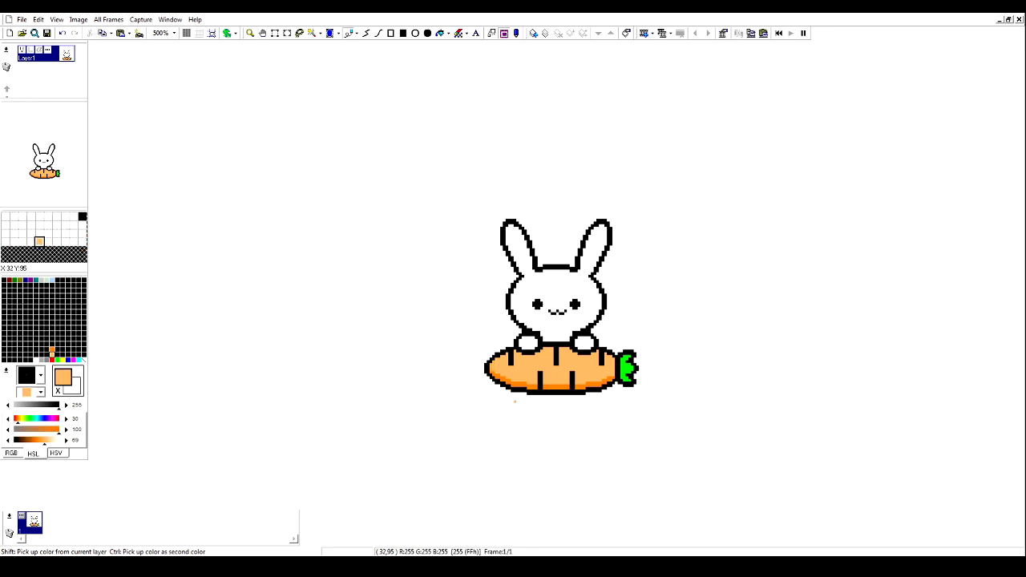
Paint small light-pink blush marks, hue 299 and lightness 78, at the lower outer edge of both eyes
left_click(51, 347)
left_click(73, 359)
left_click(532, 309)
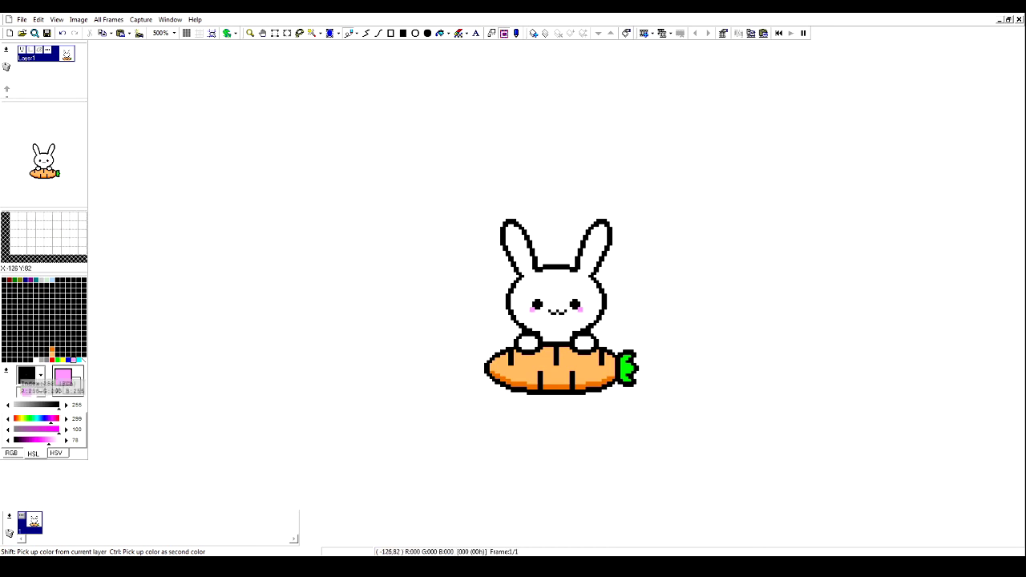
Tint the bunny's white body a very pale purple with hue 282, saturation 100 and lightness 98
left_click(36, 359)
left_click(48, 418)
left_click(57, 440)
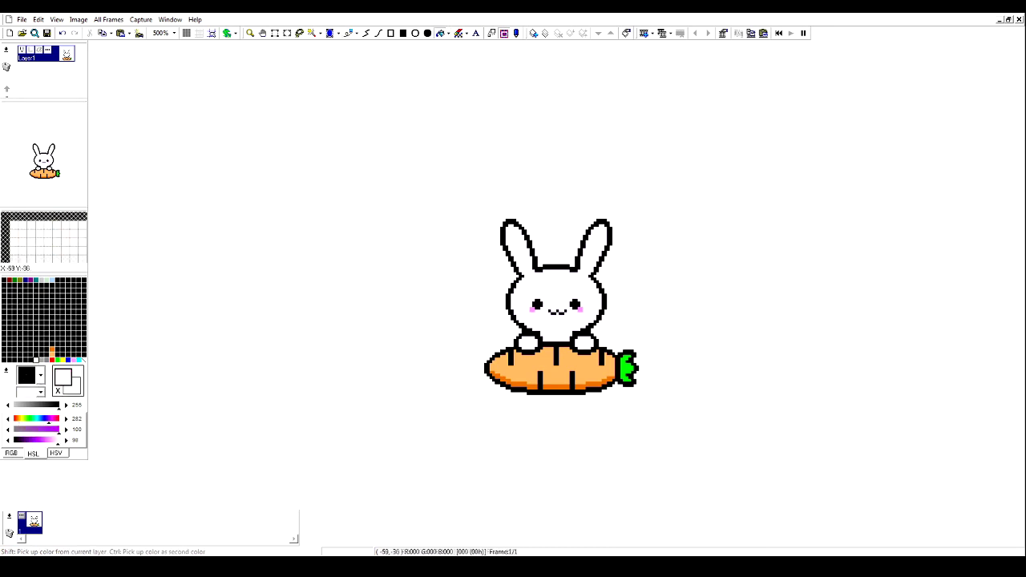
Erase the bunny's upright right ear down to where it joins the head
left_click(348, 33)
right_click(614, 242)
left_click_drag(611, 239, 596, 272)
left_click(403, 33)
mouse_move(575, 211)
left_mouse_down()
mouse_move(623, 265)
mouse_move(602, 238)
mouse_move(621, 246)
left_mouse_up()
Draw a new right ear with its rounded tip bending outward, thicken its outline and clean up its base
left_click(348, 33)
right_click(576, 268)
mouse_move(591, 275)
left_mouse_down()
mouse_move(618, 239)
mouse_move(624, 248)
mouse_move(617, 237)
mouse_move(619, 252)
mouse_move(608, 253)
left_mouse_up()
right_click(624, 244)
right_click(609, 256)
right_click(603, 245)
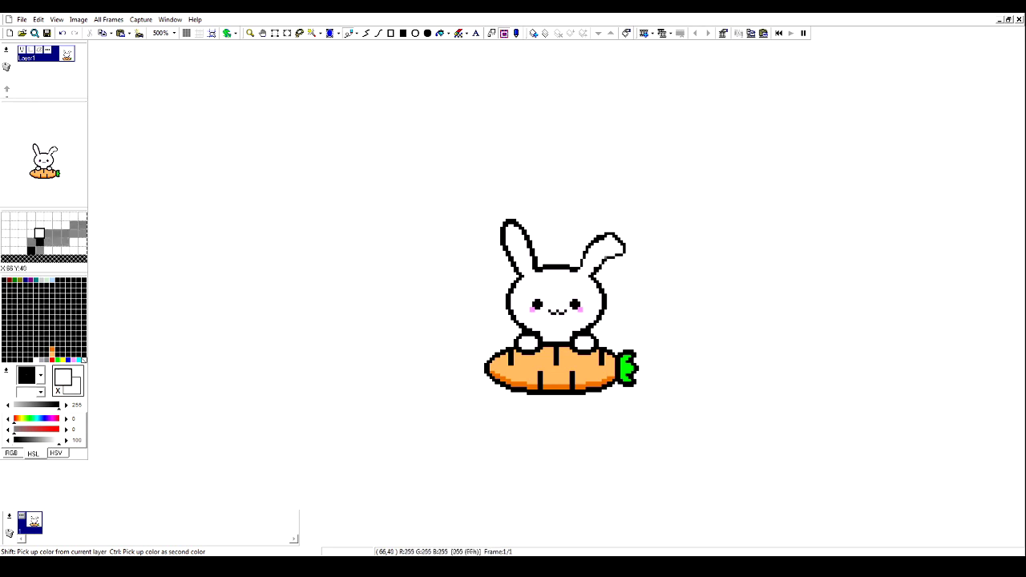
mouse_move(618, 241)
left_mouse_down()
mouse_move(587, 250)
mouse_move(624, 255)
mouse_move(594, 275)
mouse_move(613, 232)
mouse_move(596, 232)
left_mouse_up()
left_click(587, 252, "ctrl")
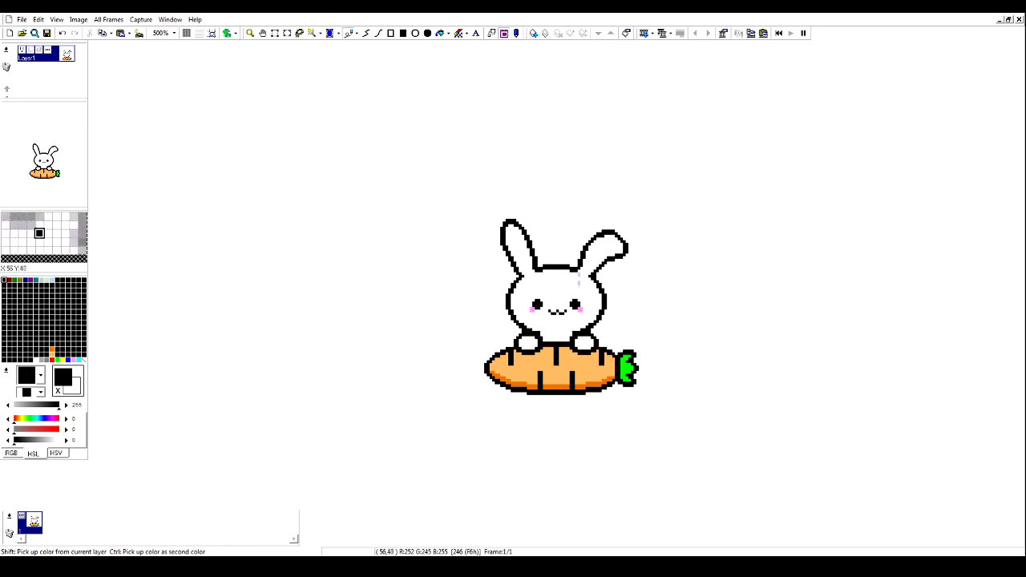
left_click(578, 276, "ctrl")
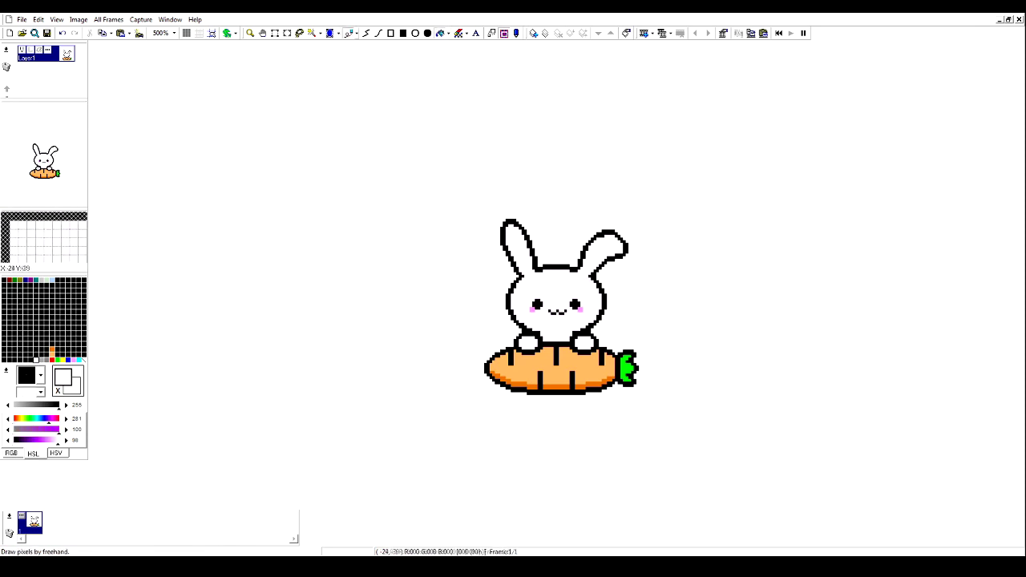
left_click(614, 257, "ctrl")
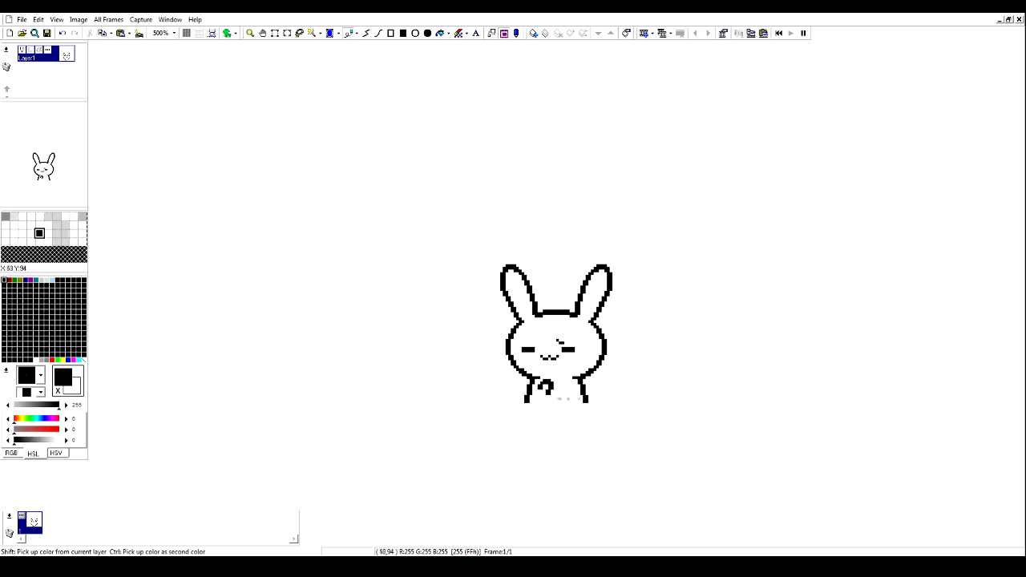
Outline a rounded paw at the end of the right arm and dab a magenta blush mark under the right eye
left_click_drag(586, 380, 597, 395)
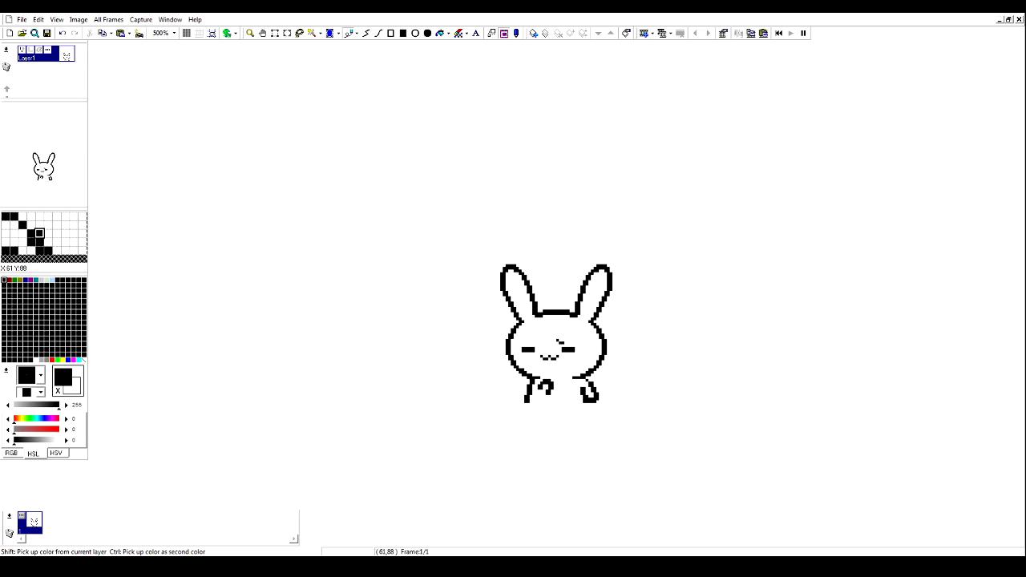
left_click(36, 360)
key("f")
left_click(51, 418)
left_click(37, 440)
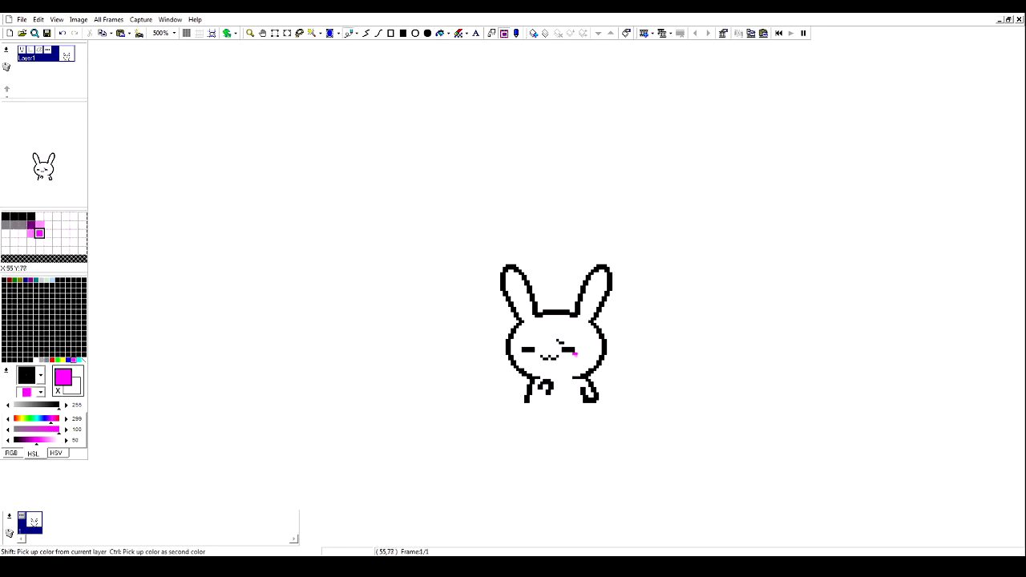
left_click_drag(36, 440, 51, 440)
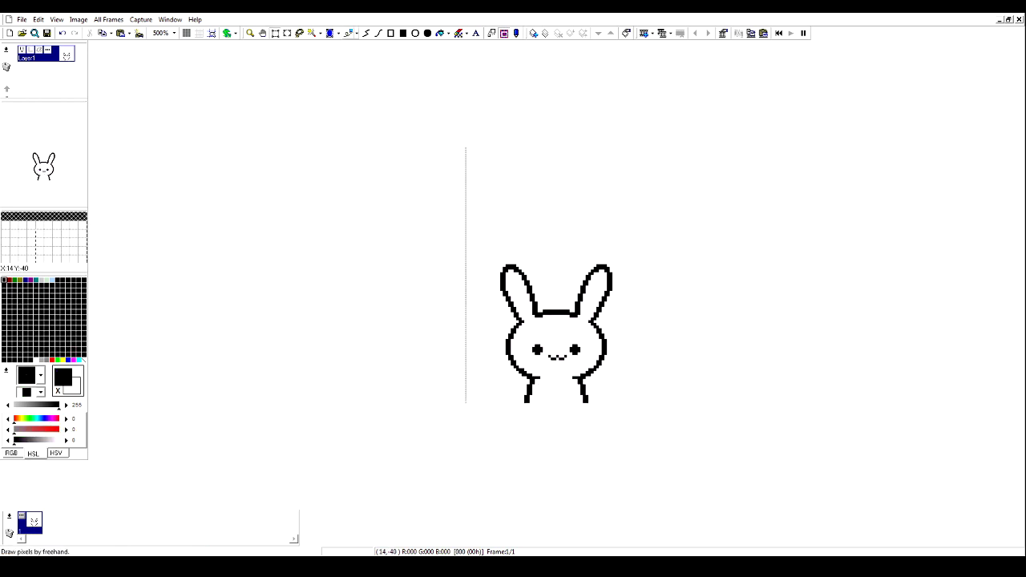
Replace the round eyes with short, thick horizontal closed eyes and draw a small slanted brow above the right one
right_click(565, 342)
left_click_drag(582, 348, 576, 346)
mouse_move(574, 354)
left_mouse_down()
mouse_move(532, 351)
mouse_move(566, 341)
left_mouse_up()
right_click(534, 349)
right_click(530, 344)
right_click(572, 349)
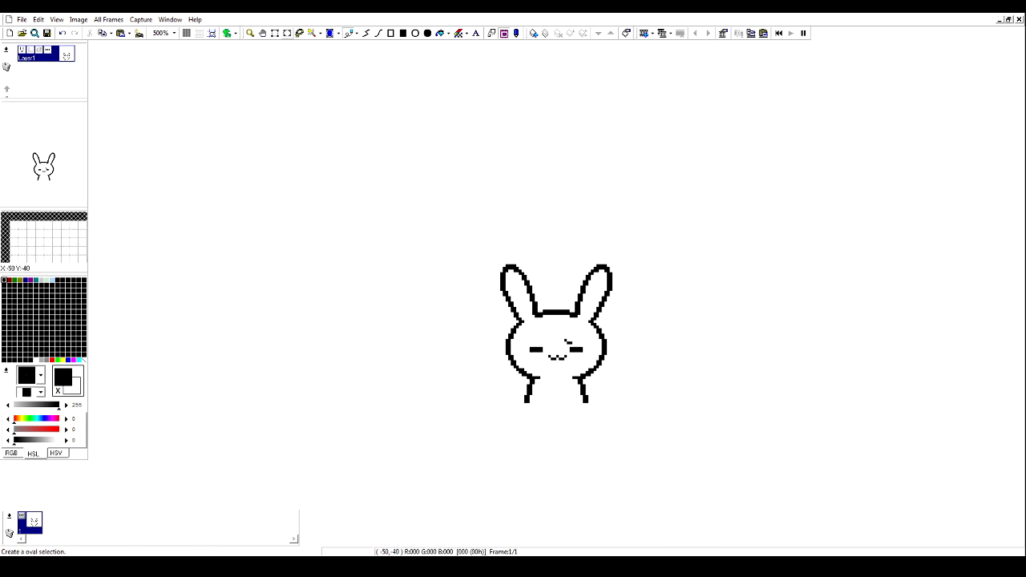
Move the eyes, brow and mouth together slightly to the left within the bunny's head
left_click_drag(530, 342, 578, 361)
right_click(575, 360)
left_click_drag(526, 333, 568, 348)
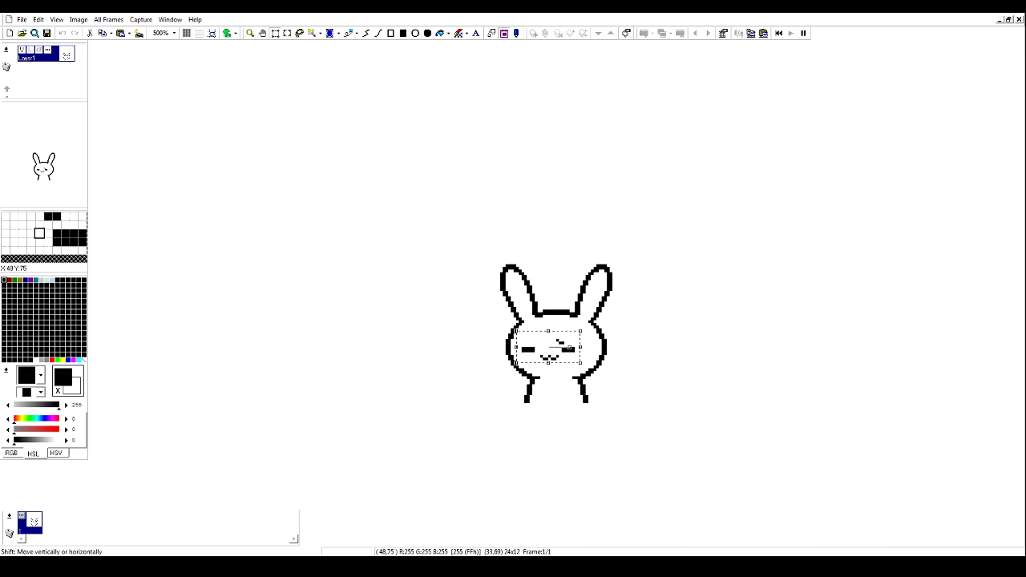
right_click(559, 336)
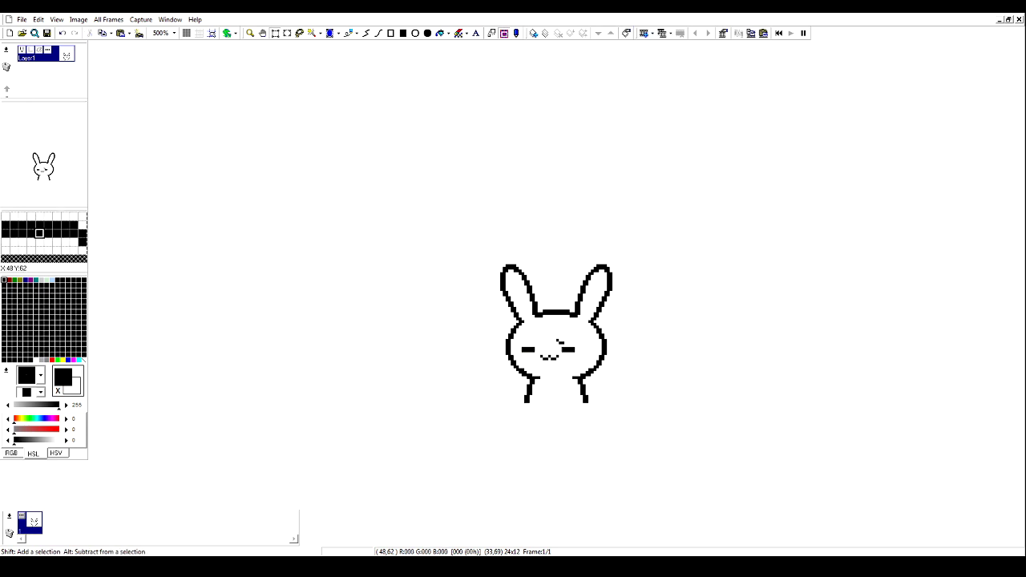
Outline a small rounded paw raised just below the chin beside the left body line and clean up its edge
left_click(349, 33)
mouse_move(535, 389)
left_mouse_down()
mouse_move(548, 380)
mouse_move(549, 397)
mouse_move(552, 386)
left_mouse_up()
right_click(545, 392)
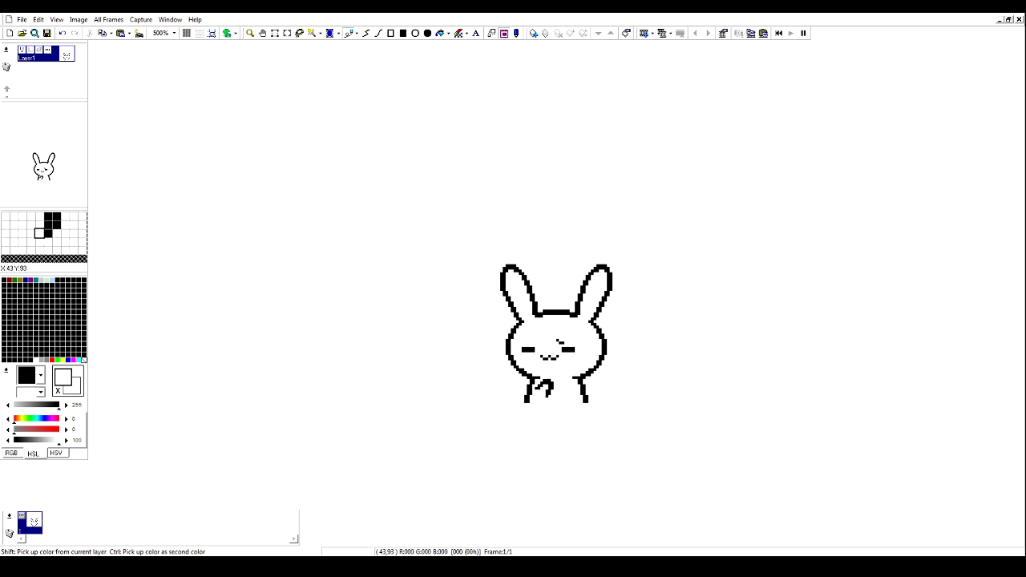
right_click(540, 388)
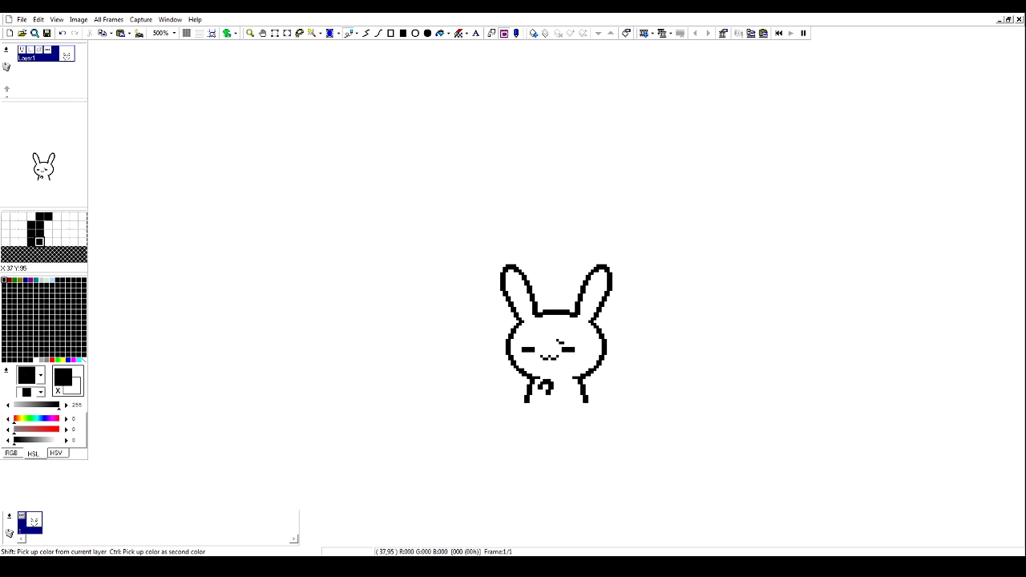
Redraw the right body line as an arm slanting outward that ends in a rounded paw
right_click(576, 385)
mouse_move(581, 386)
left_mouse_down()
mouse_move(595, 395)
mouse_move(588, 377)
left_mouse_up()
right_click(581, 379)
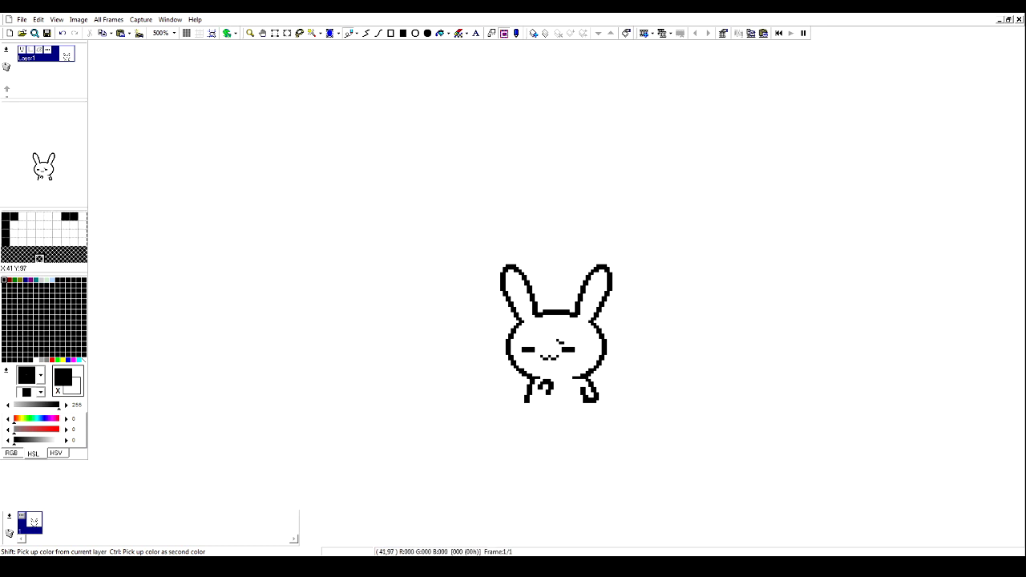
Fill the bunny with pale cream, hue 44 and lightness 97, and paint blush marks under both eyes in pink, hue 299 and lightness 83
left_click(553, 324, "ctrl")
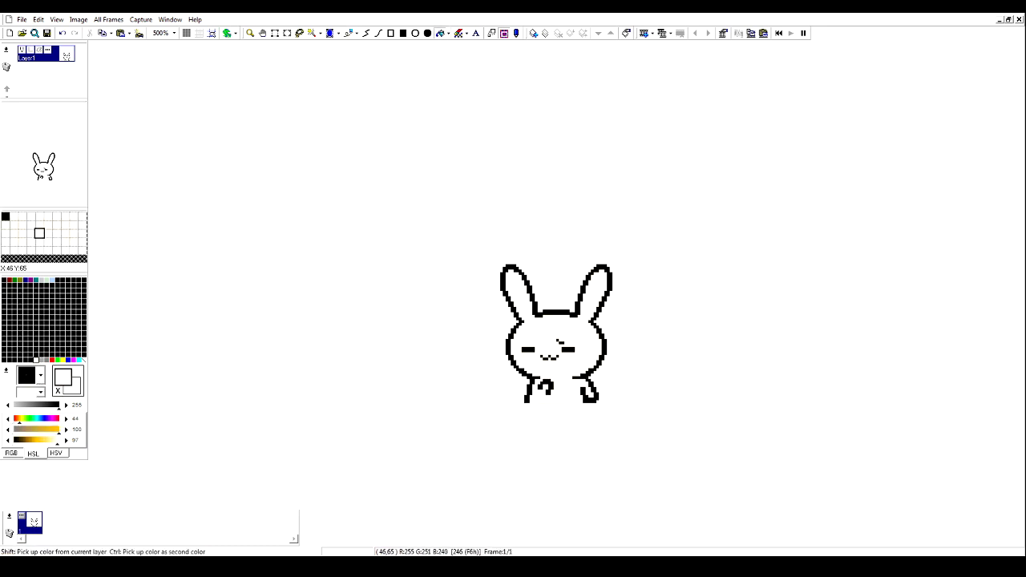
left_click_drag(20, 419, 36, 440)
left_click_drag(573, 353, 523, 356)
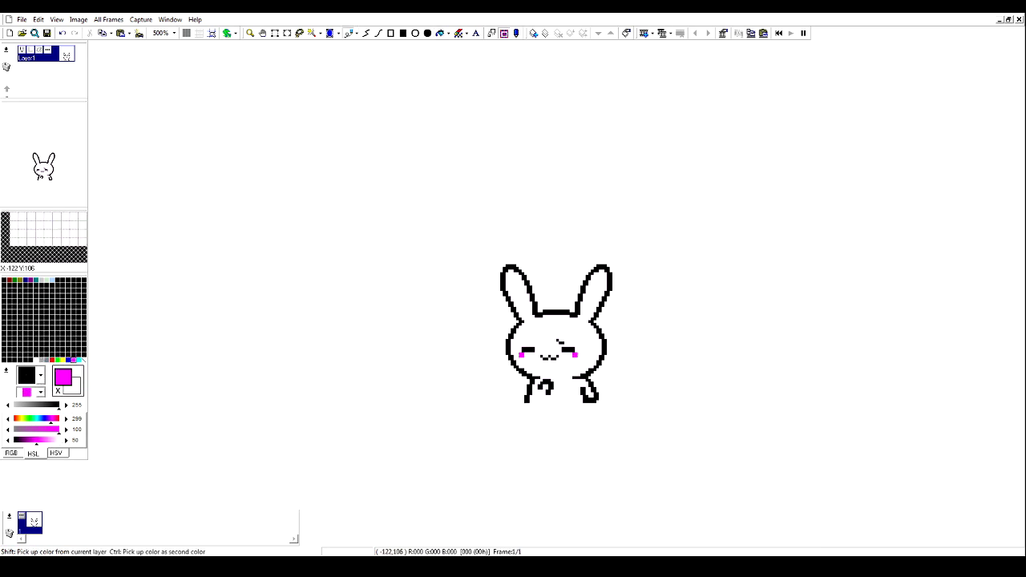
left_click_drag(36, 440, 50, 440)
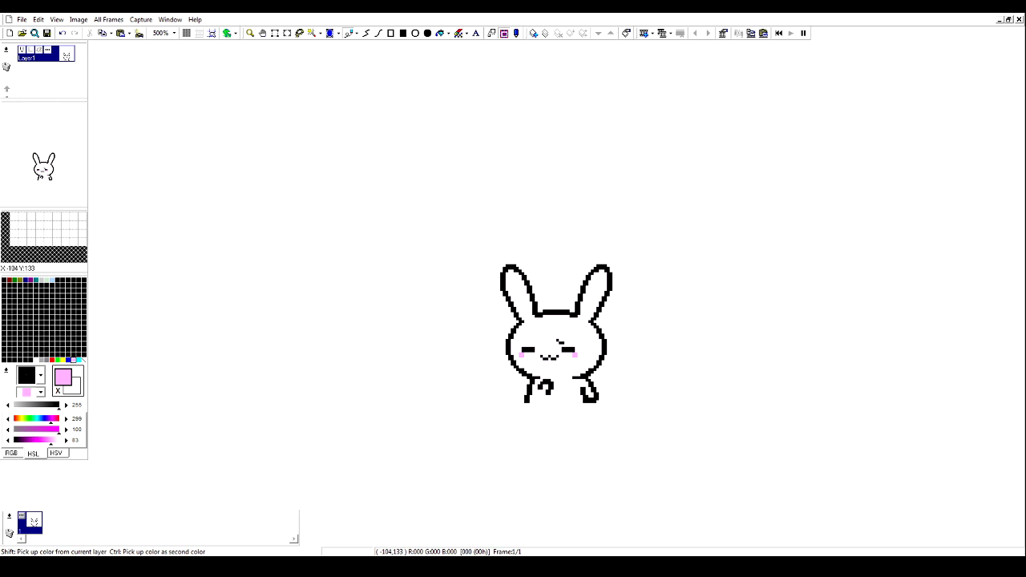